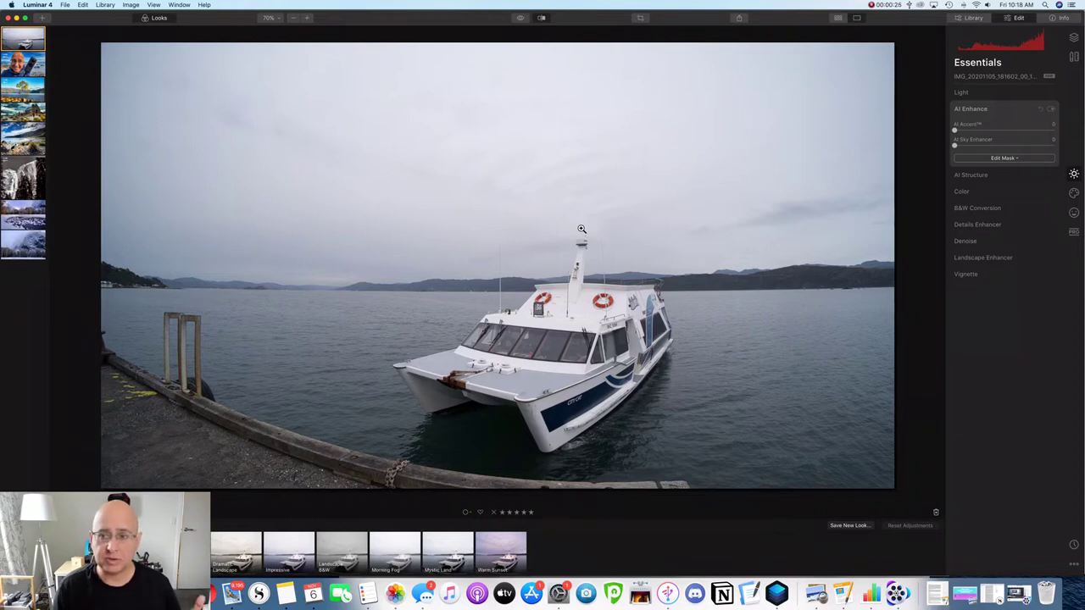
Return to the Essentials editing adjustments with both AI Enhance sliders at 0.
left_click(1055, 23)
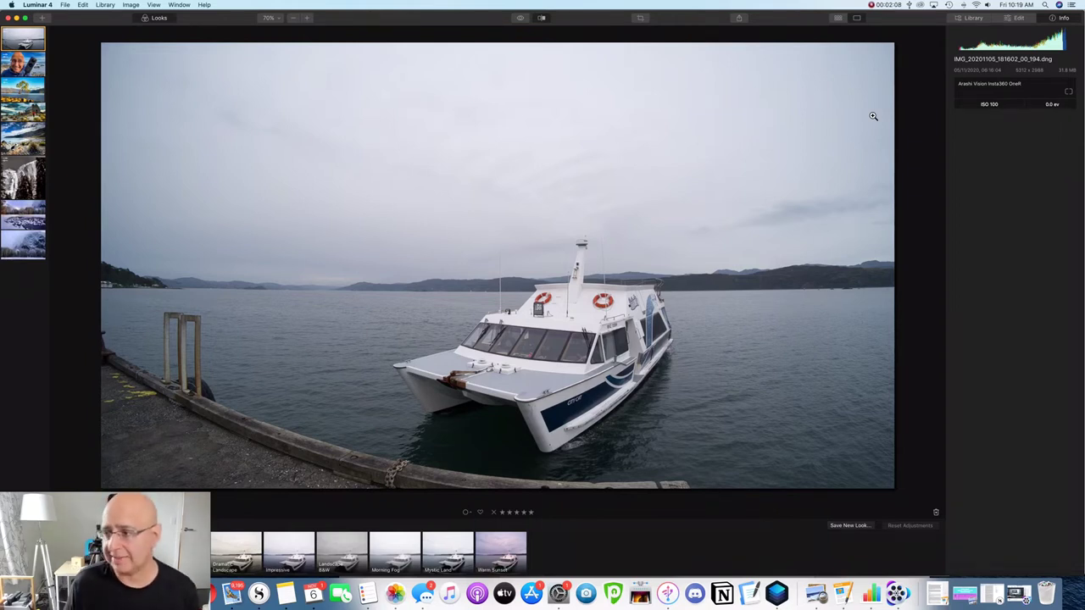
Set AI Accent to 70, briefly testing it at 0 for comparison.
left_click(1016, 20)
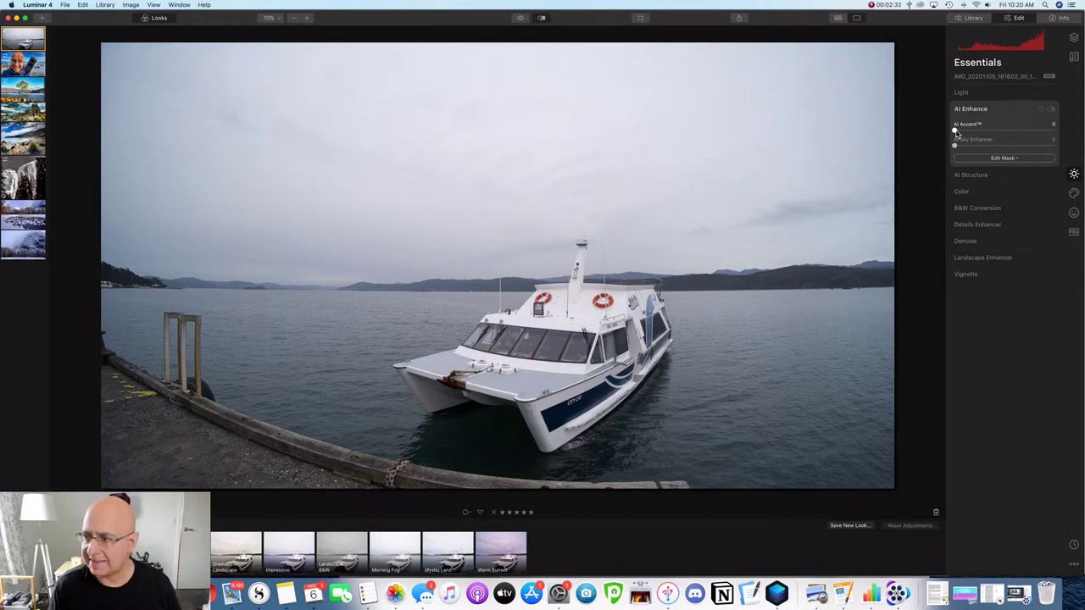
left_click_drag(955, 130, 1028, 132)
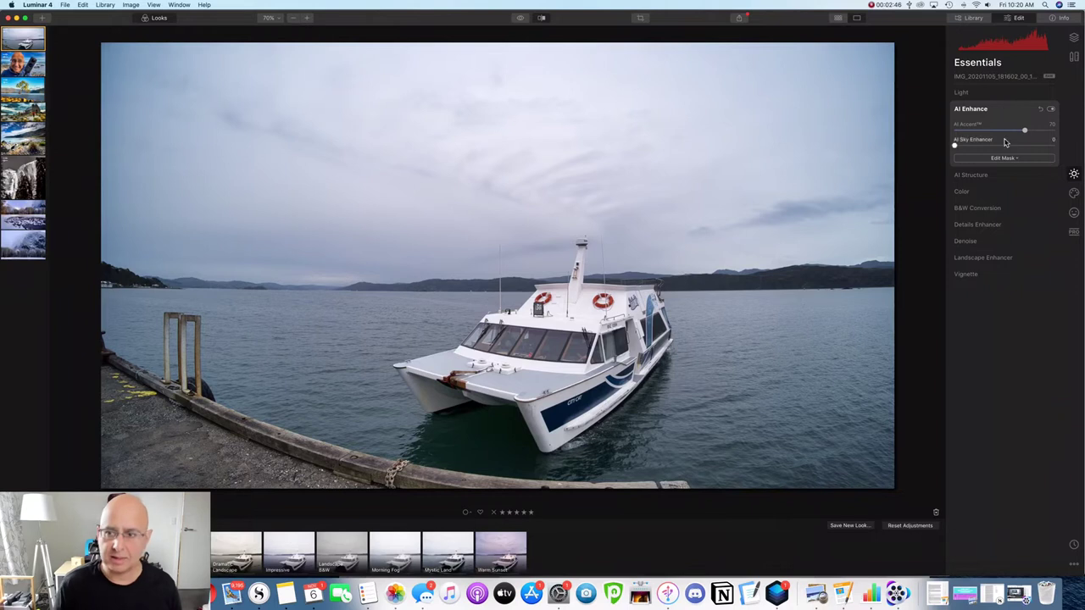
mouse_move(1023, 128)
left_mouse_down()
mouse_move(953, 129)
mouse_move(1025, 133)
left_mouse_up()
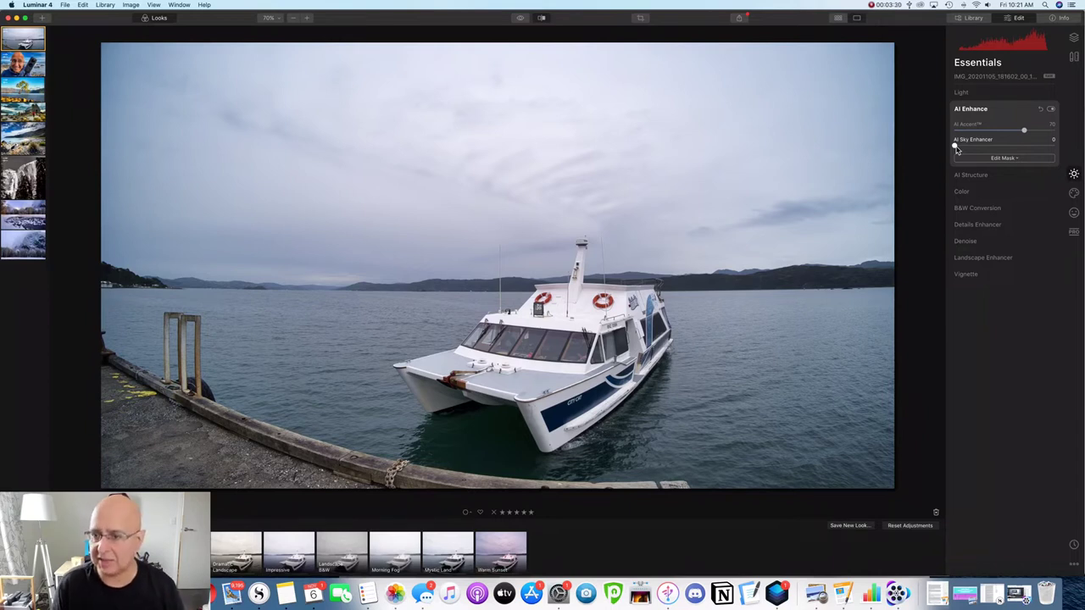
Raise AI Sky Enhancer to about 59 to darken the clouds.
left_click_drag(955, 148, 1014, 147)
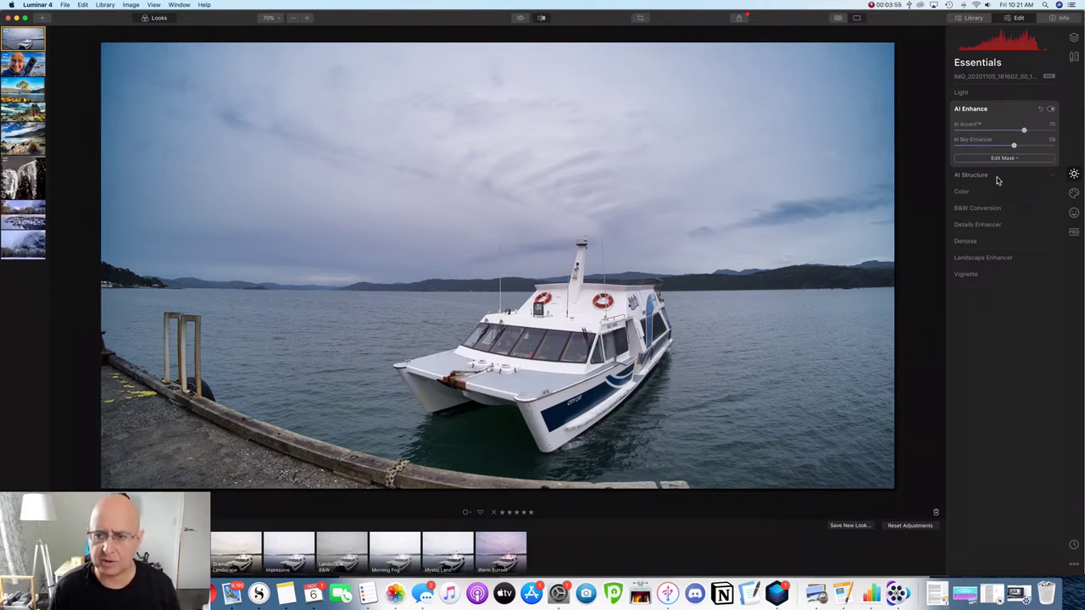
Set AI Structure Amount to 54, trying Boost at 100 before returning it to 0.
left_click(996, 177)
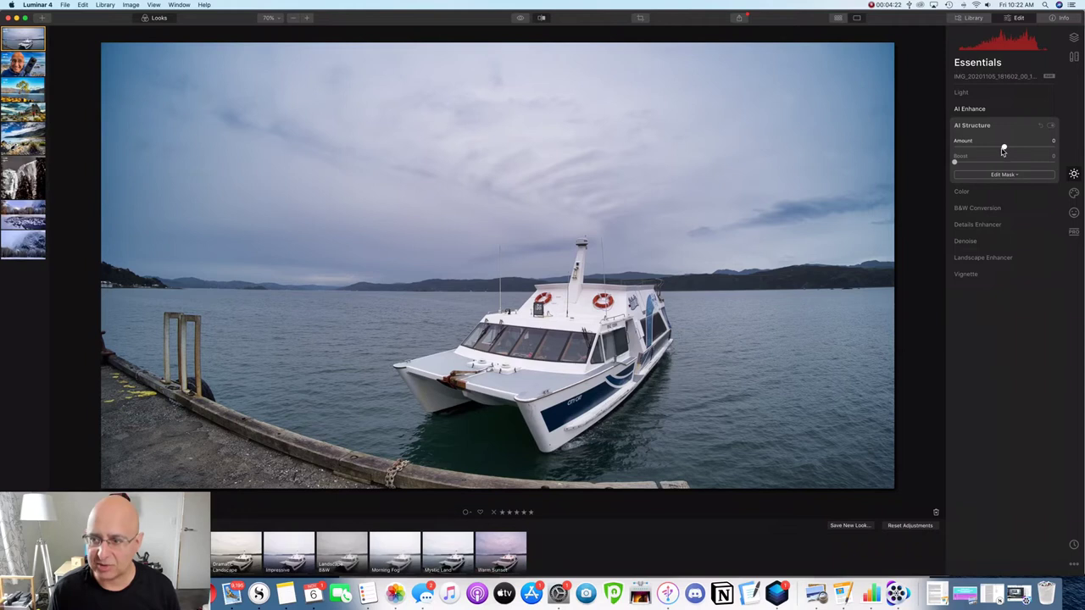
left_click_drag(1005, 149, 1031, 150)
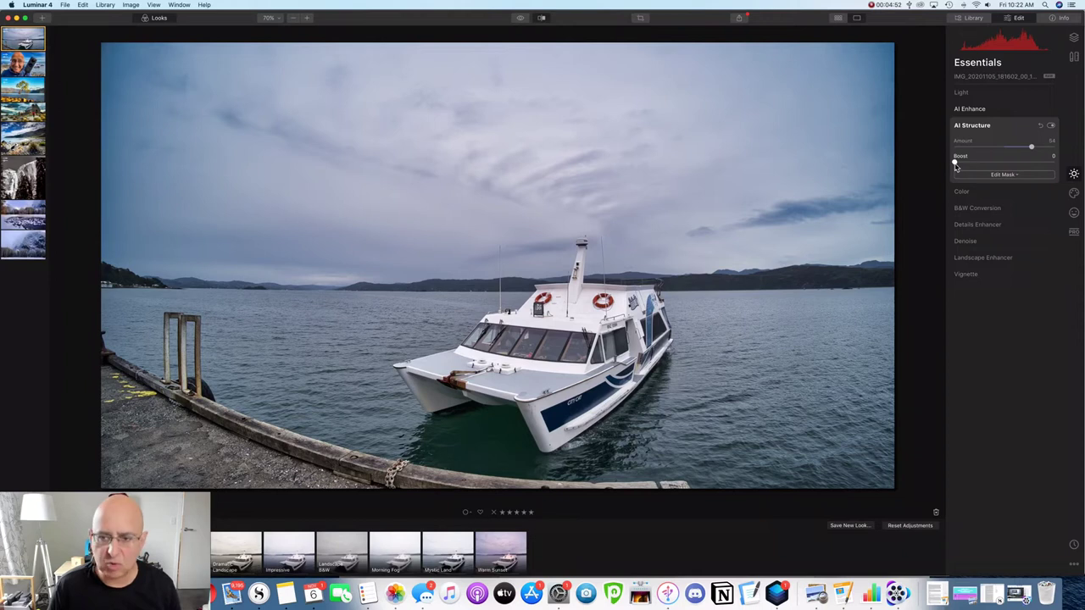
left_click_drag(956, 166, 1062, 164)
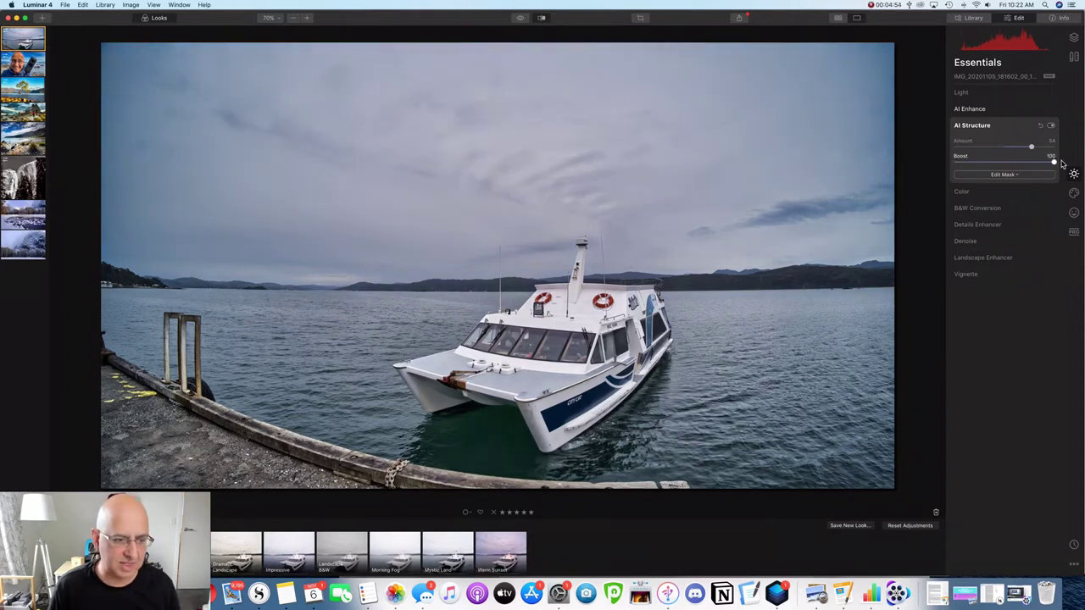
left_click_drag(1062, 163, 955, 163)
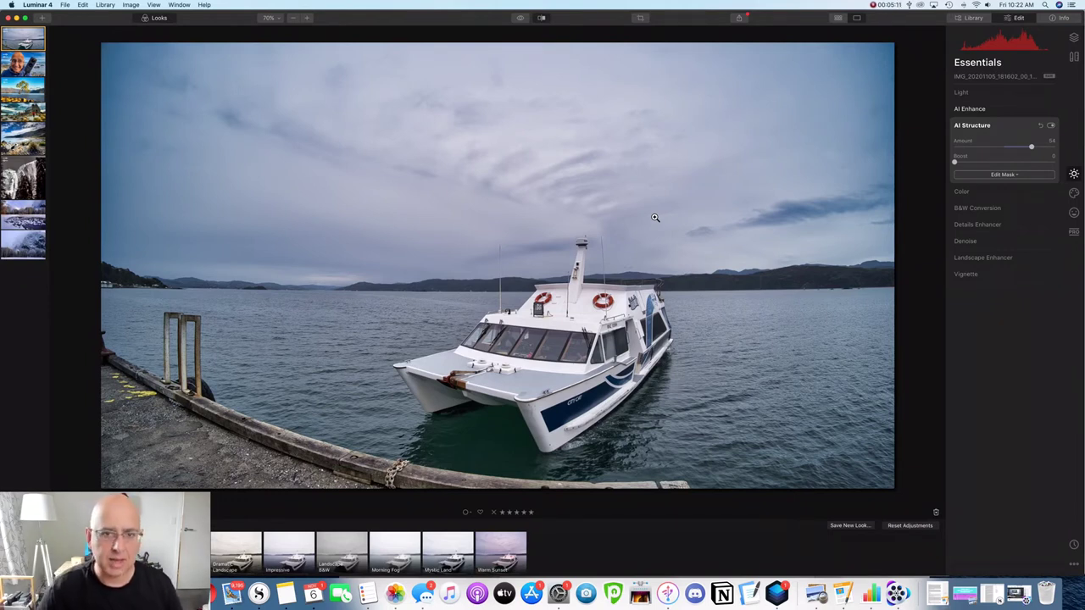
Compare the edit with the original in split Before/After view, then expand Landscape Enhancer.
left_click(541, 17)
left_click_drag(368, 293, 211, 250)
left_click(541, 18)
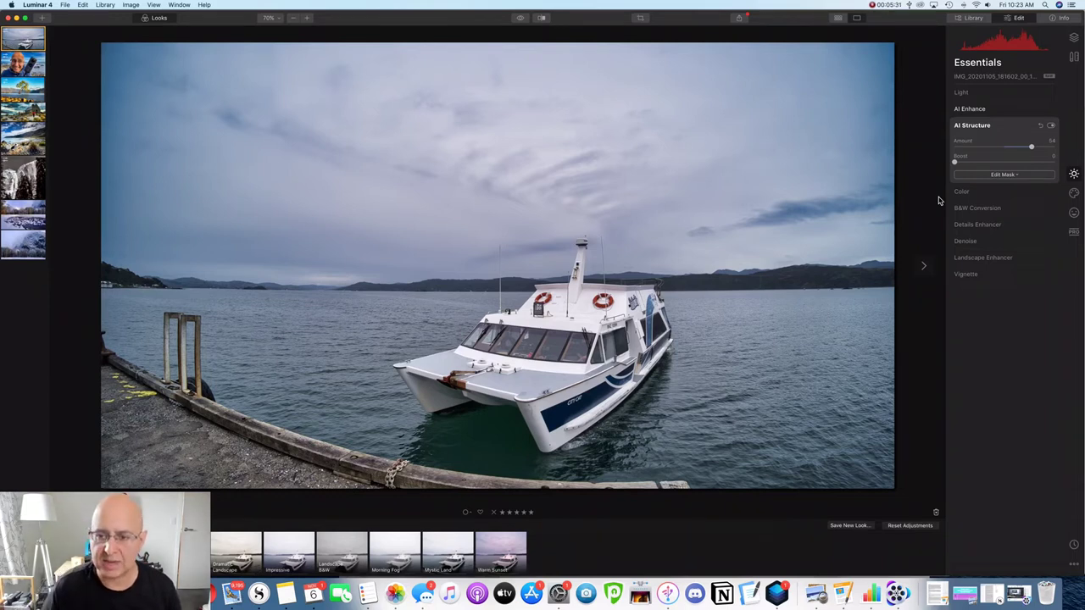
left_click(977, 258)
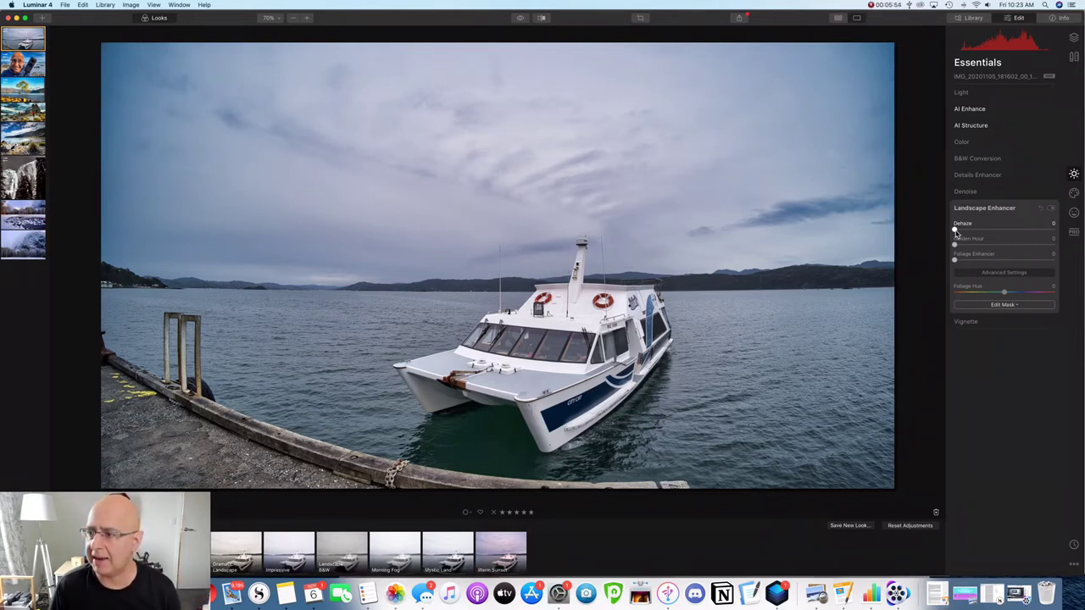
Set Landscape Enhancer Dehaze to 42 and Golden Hour to 34, toggling the filter to compare.
left_click_drag(955, 232, 1001, 230)
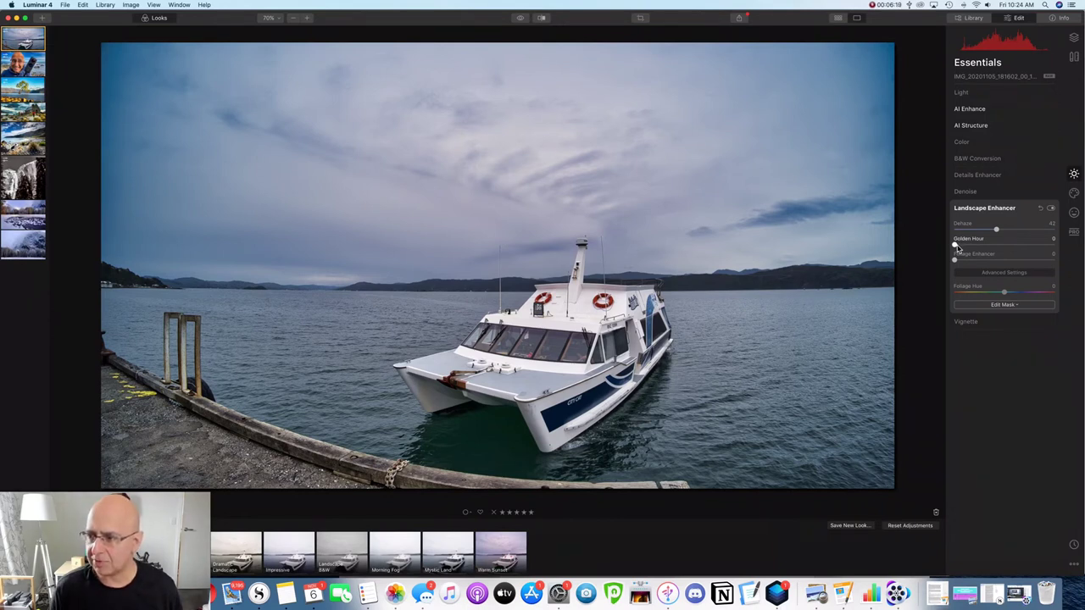
left_click_drag(957, 246, 983, 247)
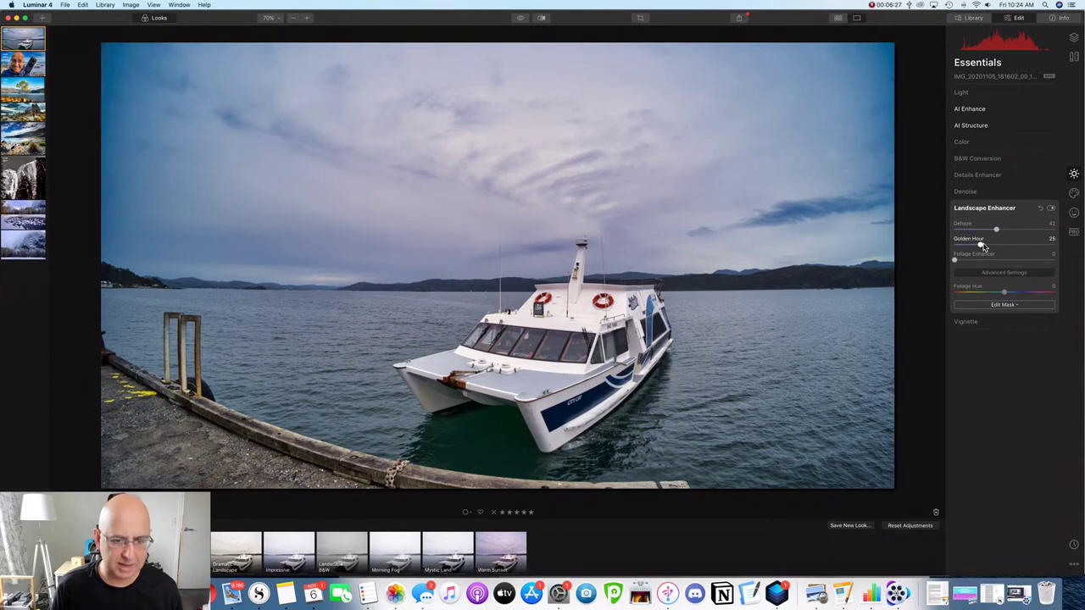
left_click_drag(983, 247, 987, 247)
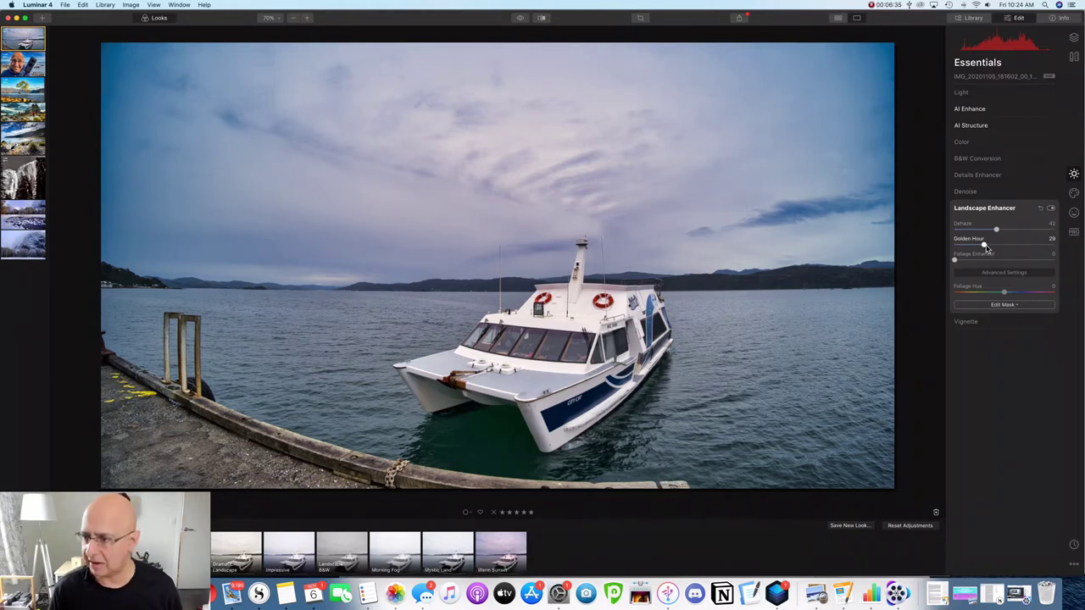
left_click(1051, 209)
left_click(1050, 209)
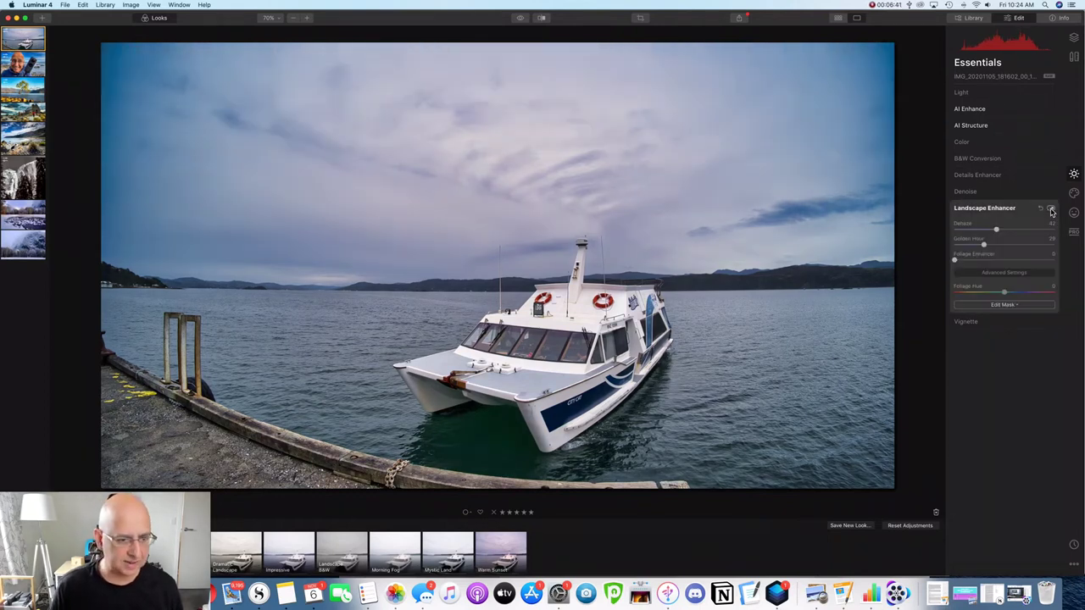
left_click(1050, 210)
left_click(1050, 209)
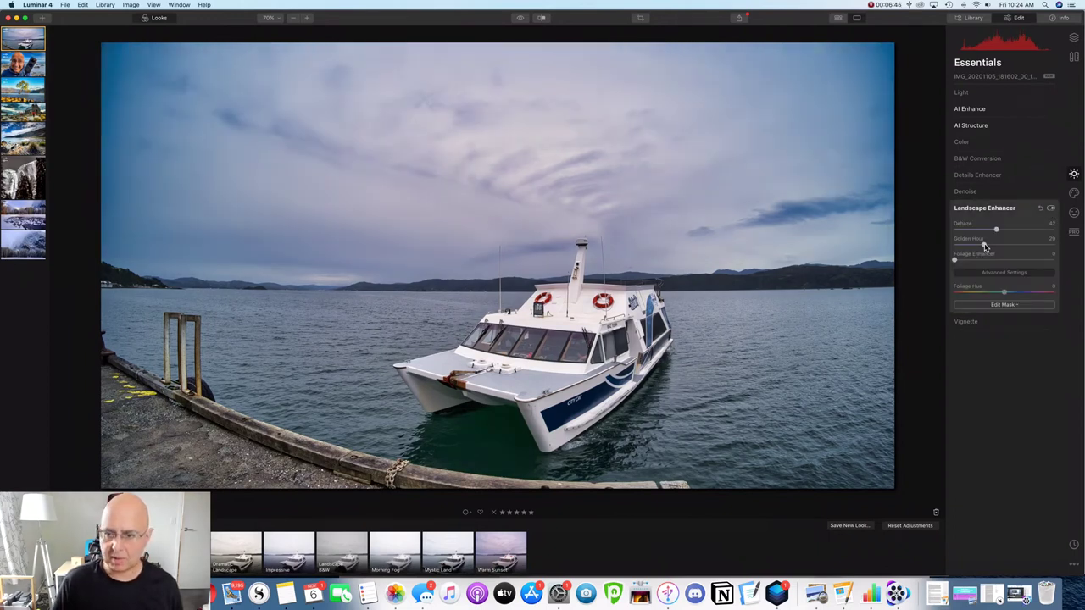
left_click_drag(984, 245, 988, 246)
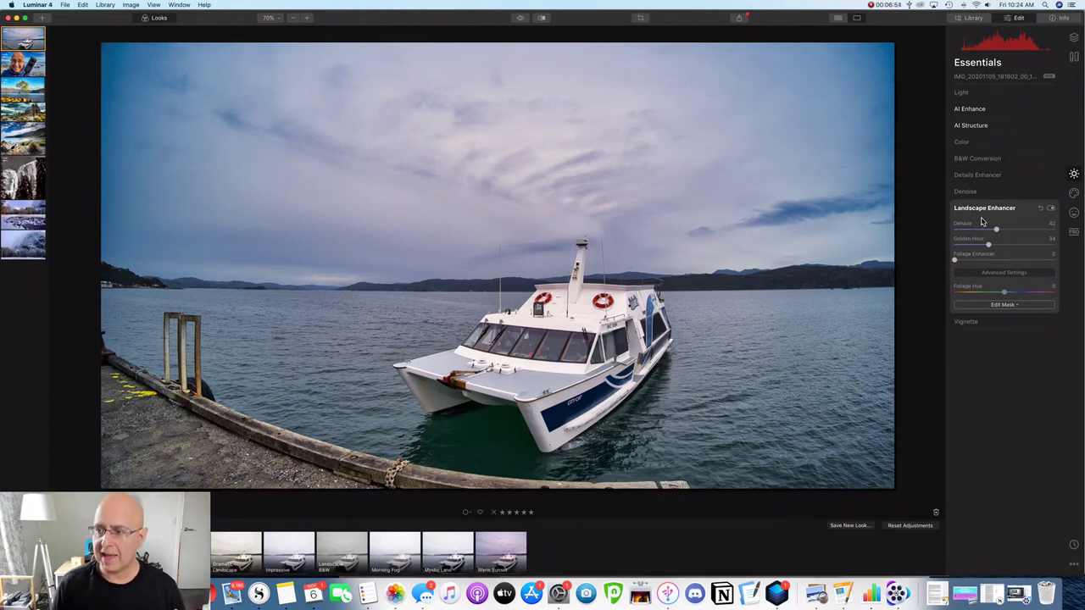
Expand the Light adjustments and set Smart Contrast to about 55.
left_click(969, 95)
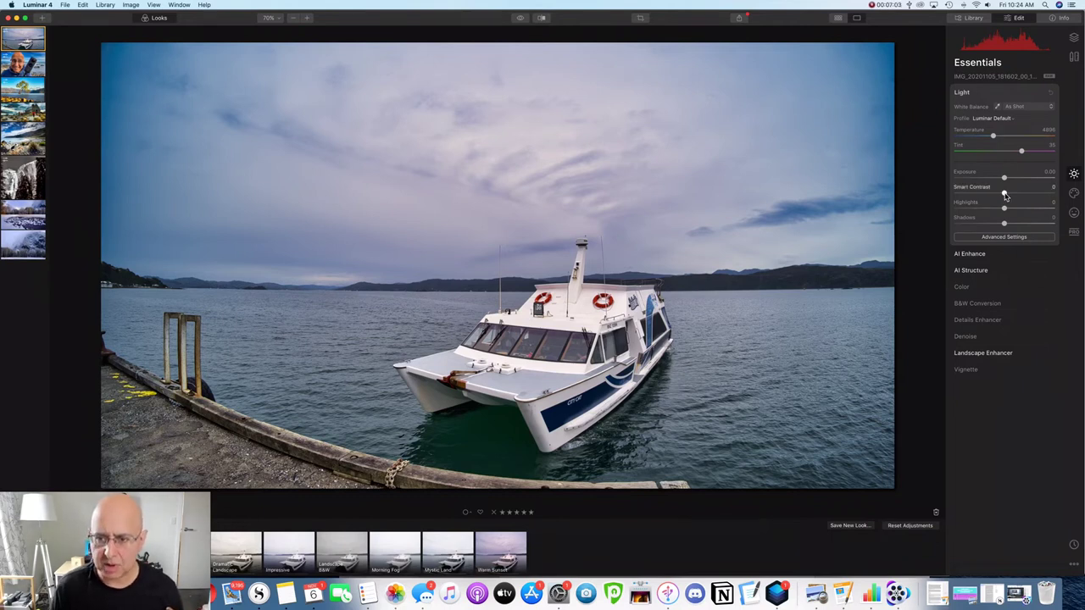
left_click_drag(1004, 194, 1034, 197)
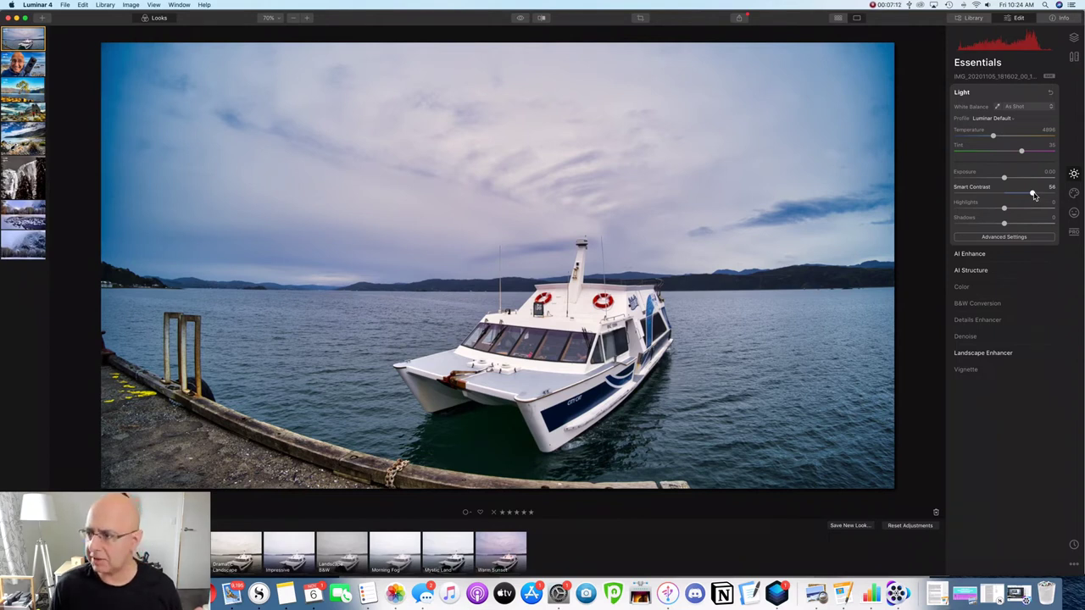
left_click_drag(1033, 196, 1031, 196)
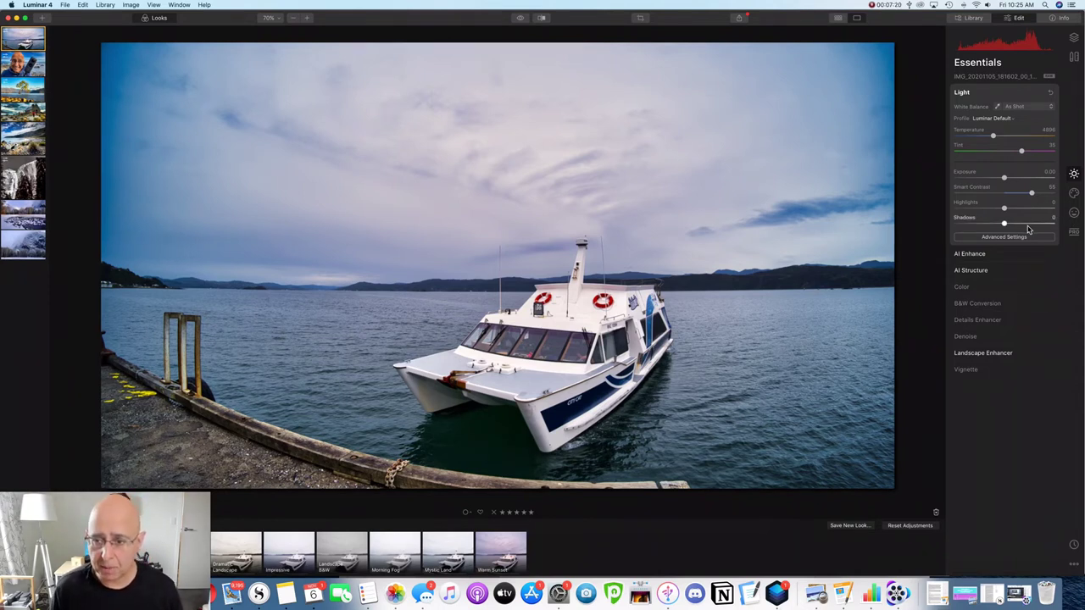
Lift Shadows to about 54, reset Light, then restore contrast and pull Highlights to -43.
left_click_drag(1006, 227, 1021, 227)
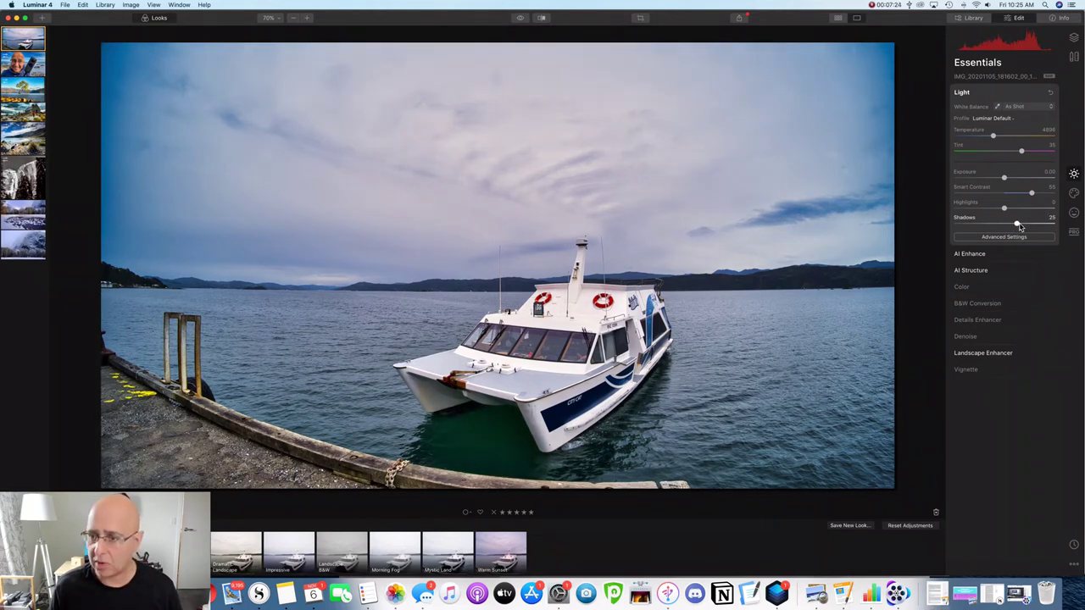
left_click_drag(1020, 226, 1034, 225)
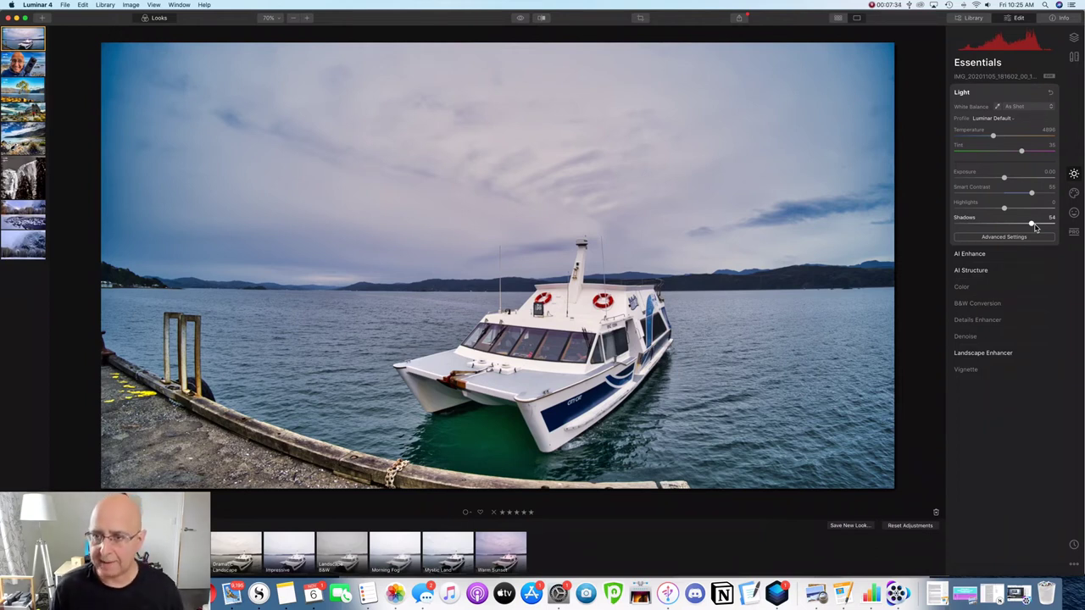
left_click(1050, 99)
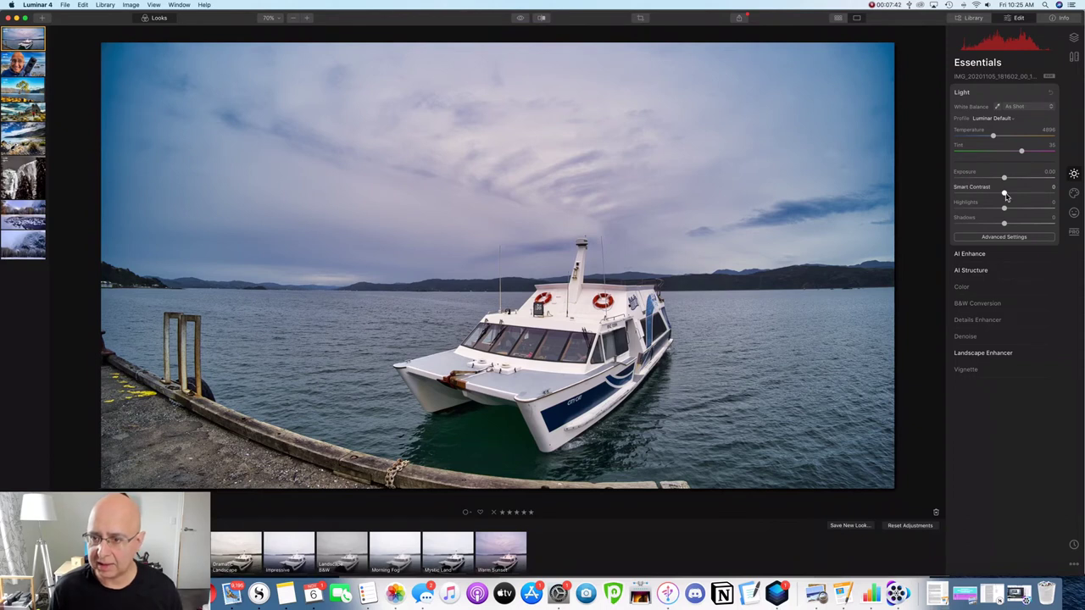
left_click_drag(1005, 196, 983, 211)
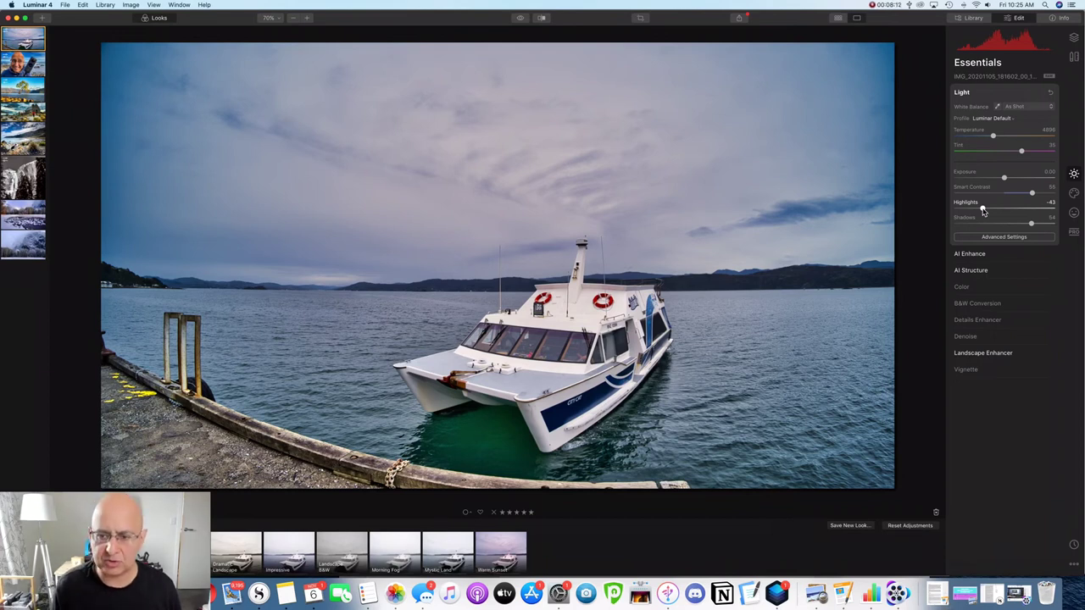
Expand Details Enhancer and set Small Details to 12 with Medium Details nudged up to 6.
left_click(976, 321)
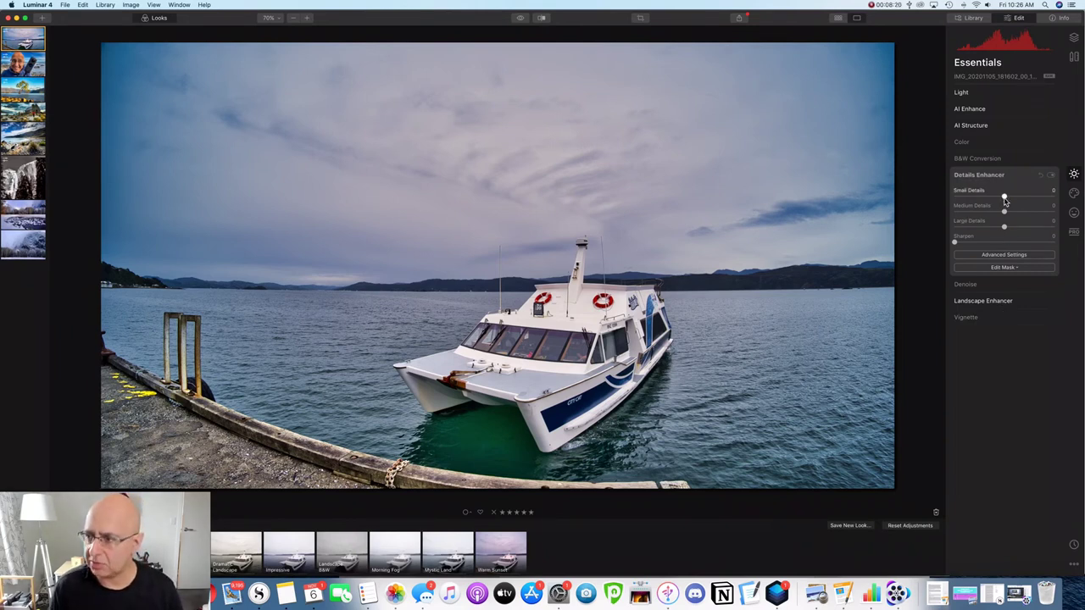
left_click_drag(1004, 200, 1012, 201)
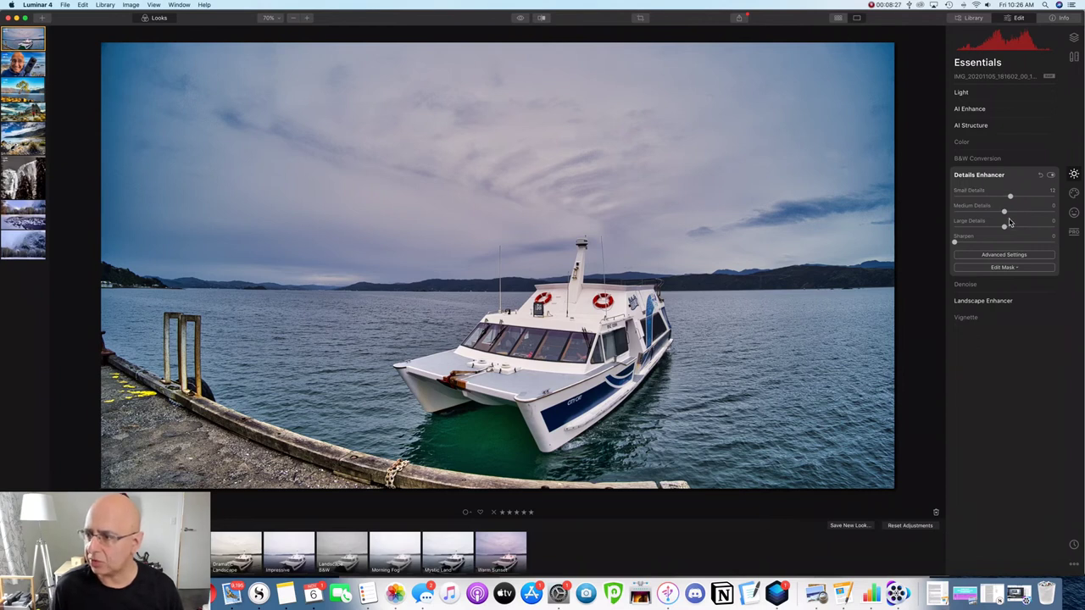
left_click(1006, 213)
left_click_drag(1006, 214, 1005, 228)
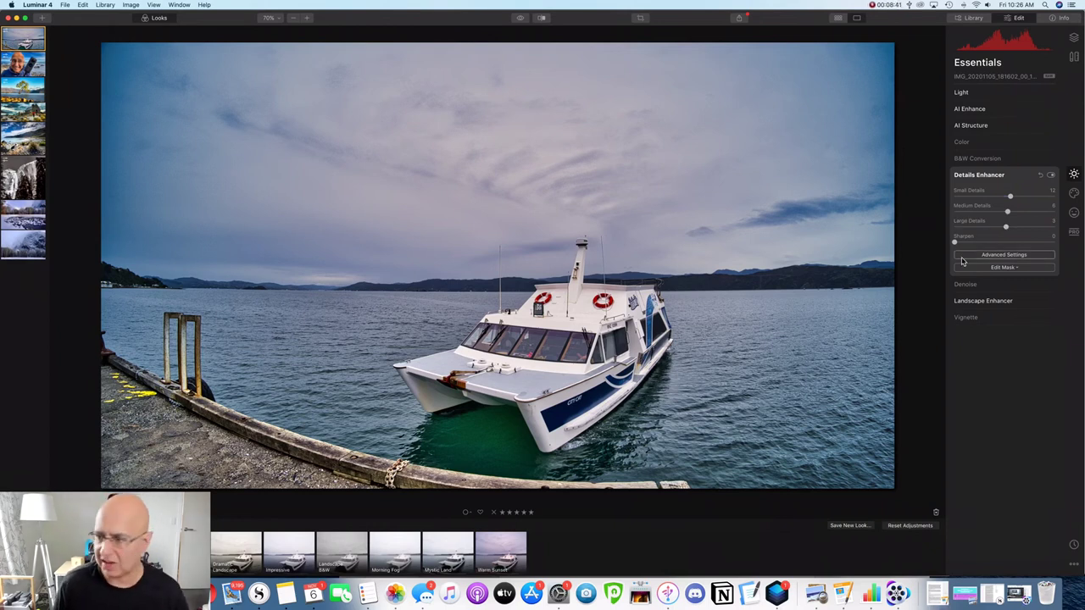
Apply PRO Advanced Contrast with Highlights Contrast at 34, toggling it off and on to compare.
left_click(1074, 234)
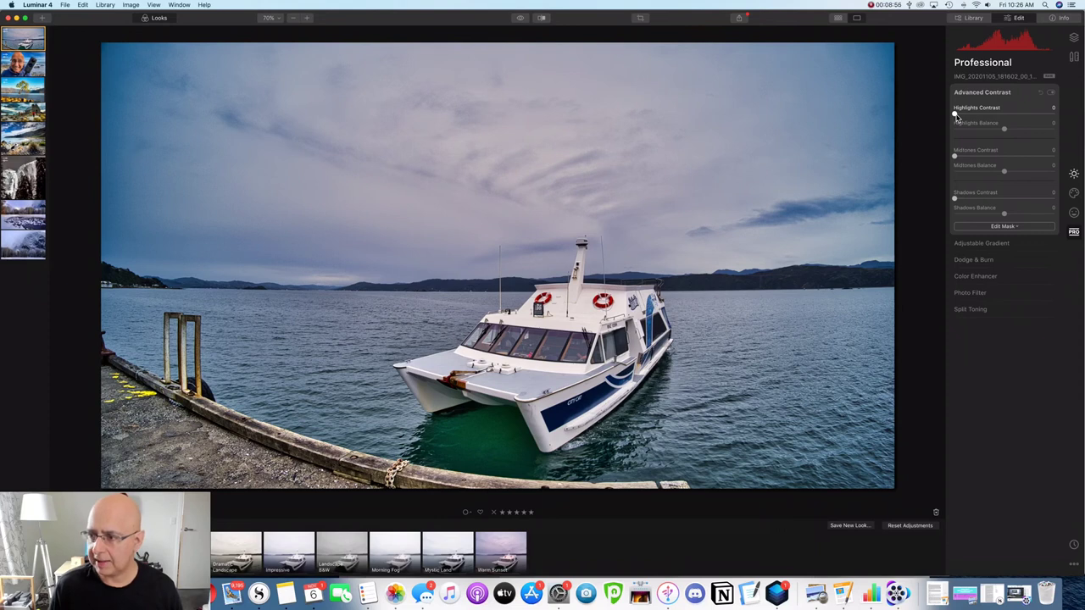
left_click_drag(955, 117, 988, 118)
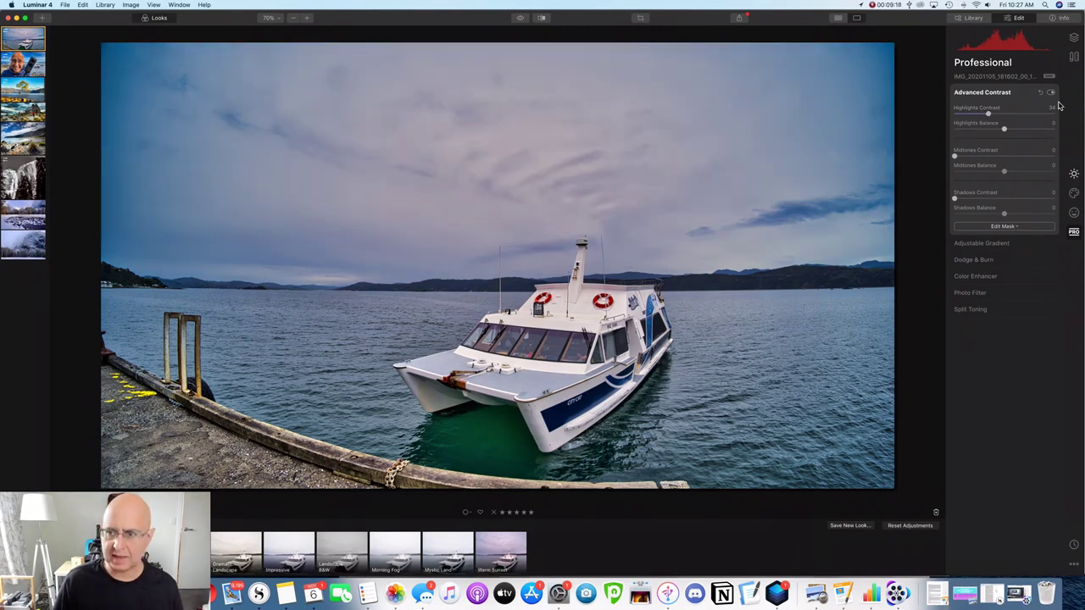
left_click(1050, 93)
left_click(1050, 93)
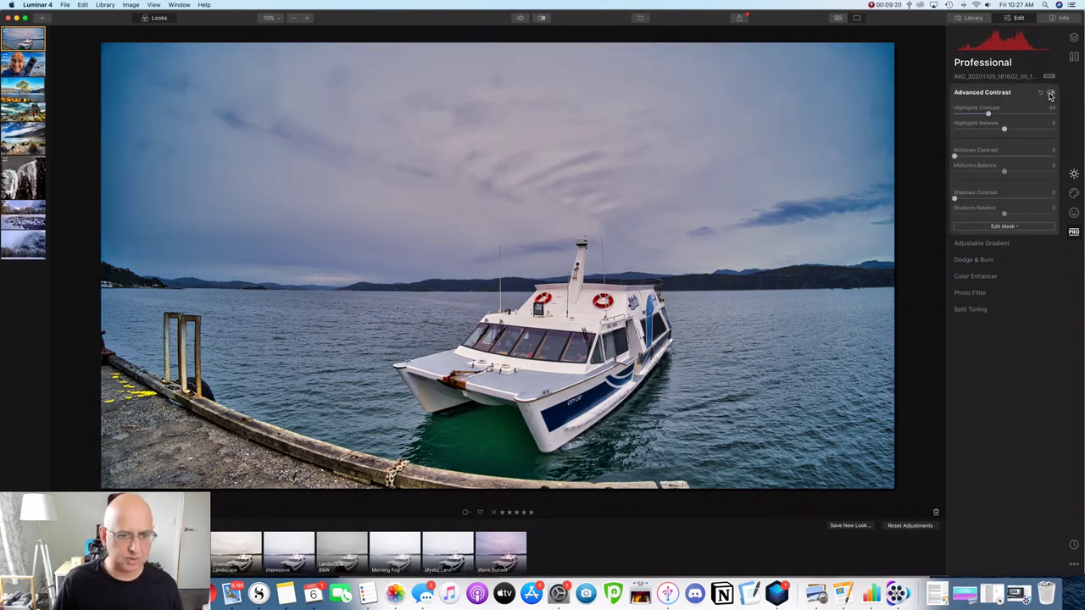
left_click(1050, 93)
left_click(1050, 93)
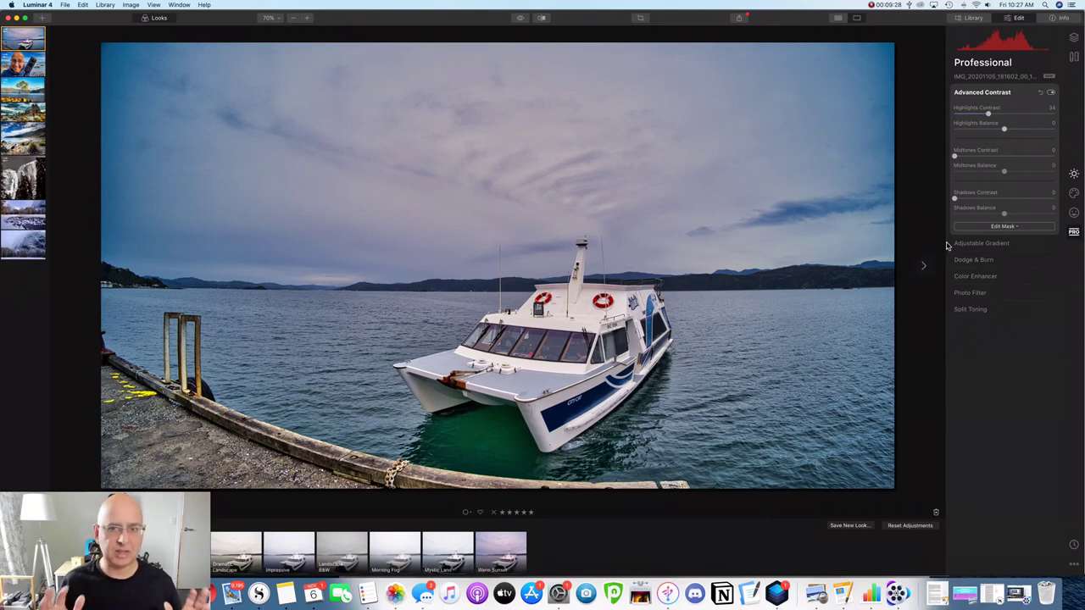
Toggle between the original unedited ferry photo and the edited version twice.
left_click(520, 18)
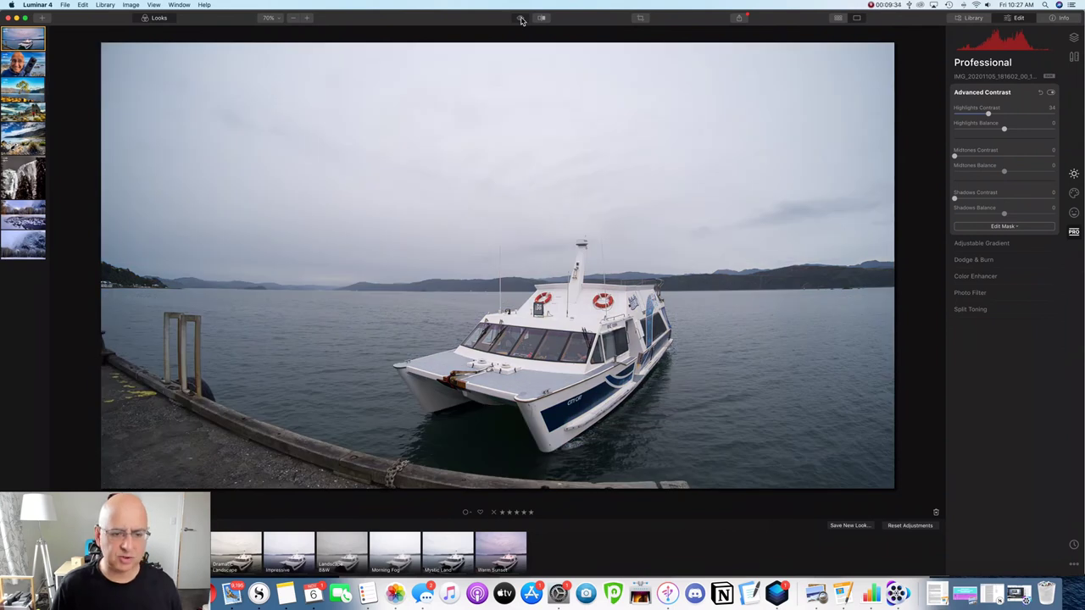
left_click(520, 18)
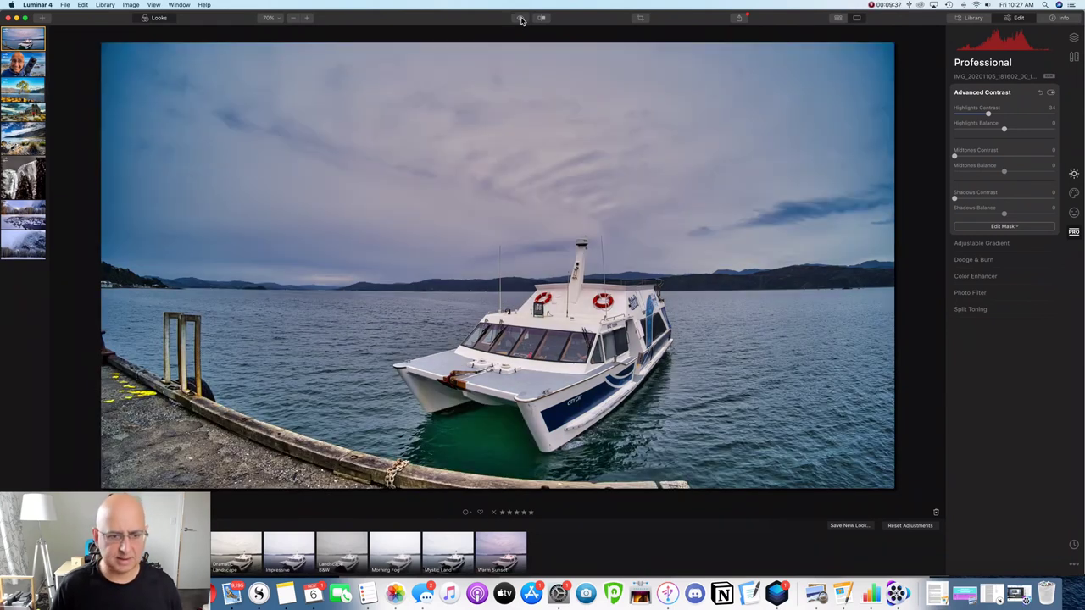
left_click(520, 18)
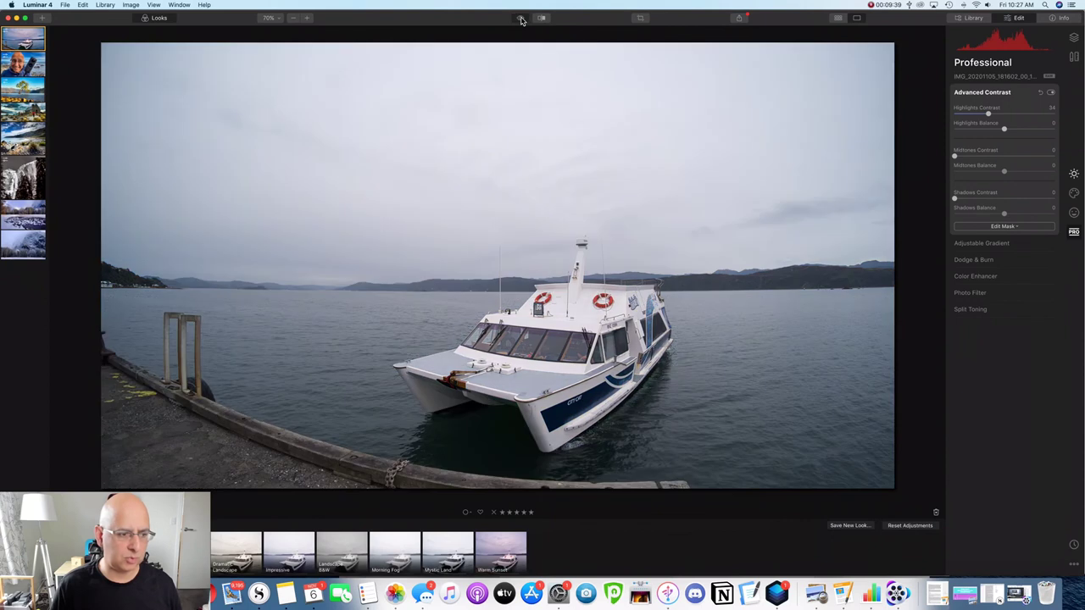
left_click(521, 18)
Show a split Before/After view and sweep the divider across the photo to compare both versions.
left_click(542, 18)
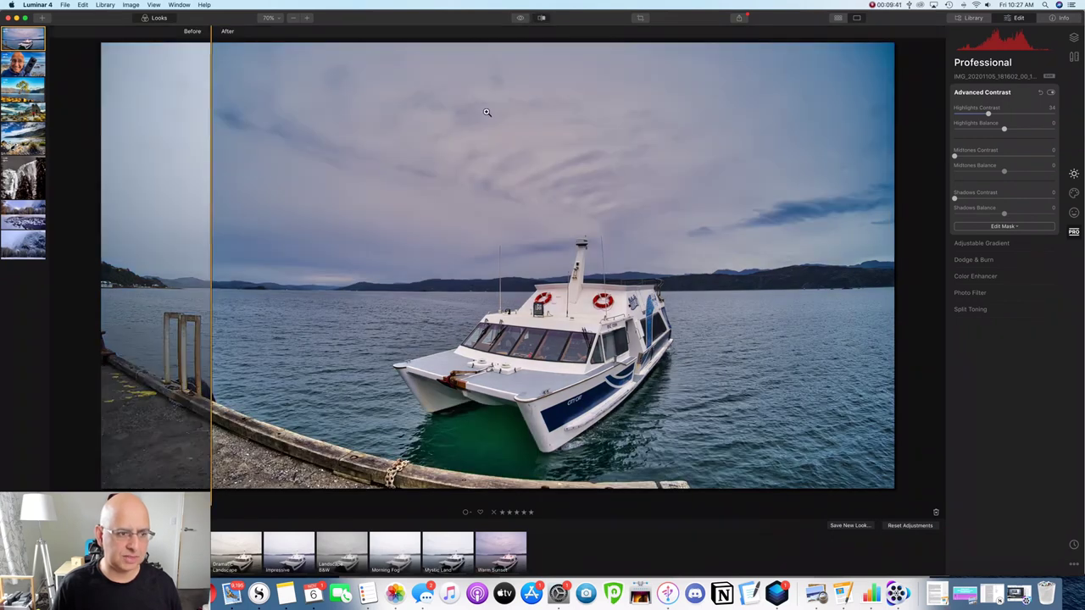
left_click_drag(213, 316, 141, 250)
left_click_drag(71, 255, 856, 230)
left_click_drag(960, 227, 858, 197)
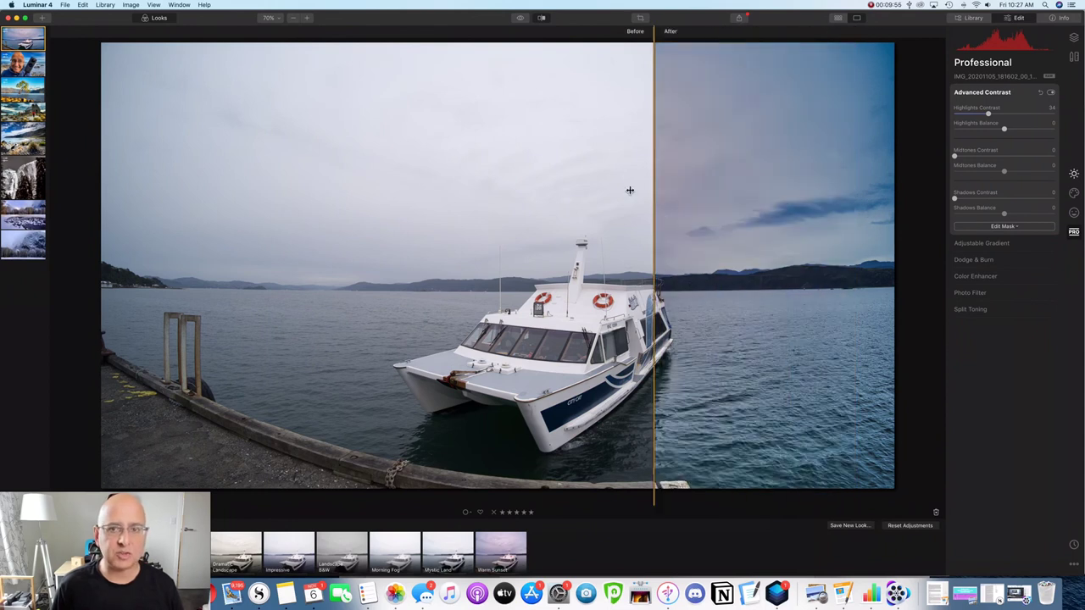
left_click_drag(560, 190, 100, 184)
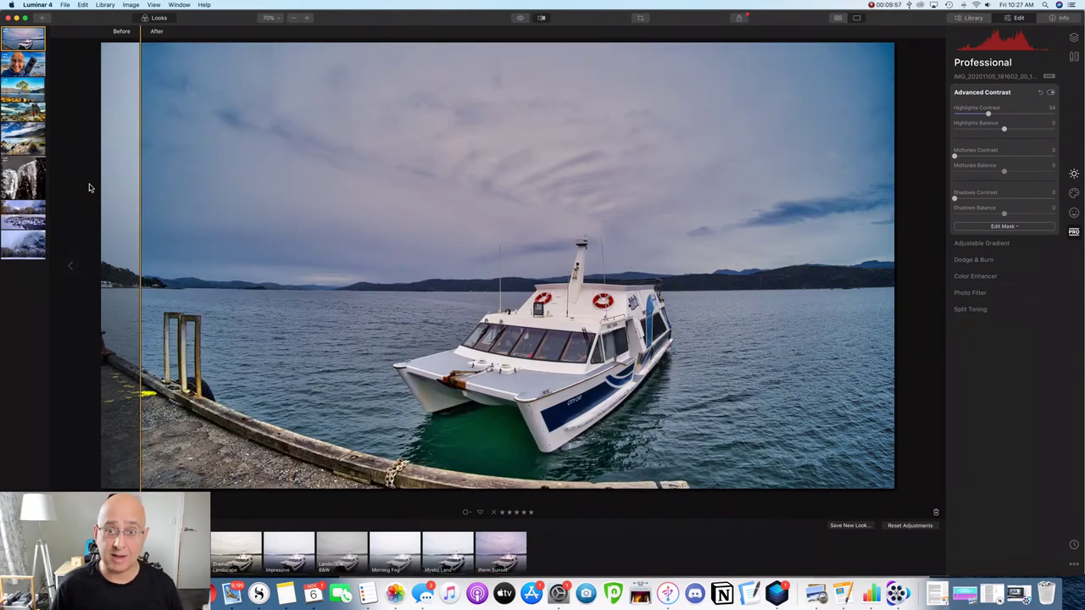